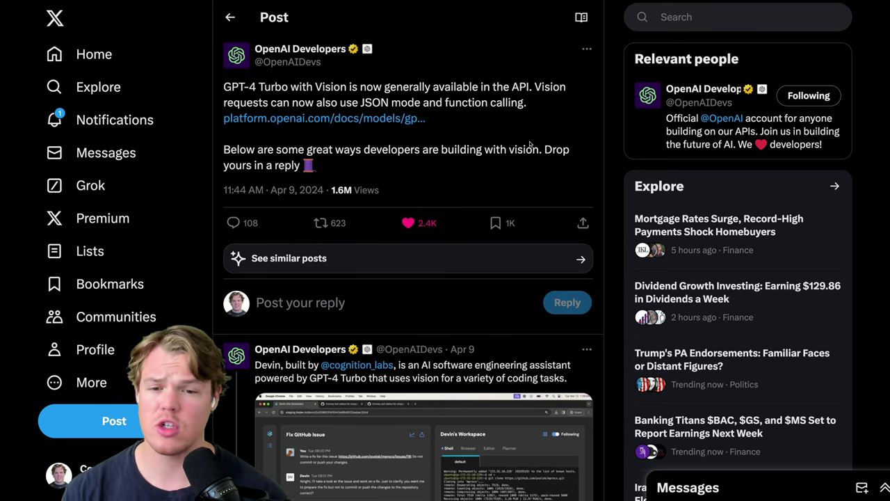
Rename the untitled zap to 'Vision AI'.
scroll(530, 144, down, 10)
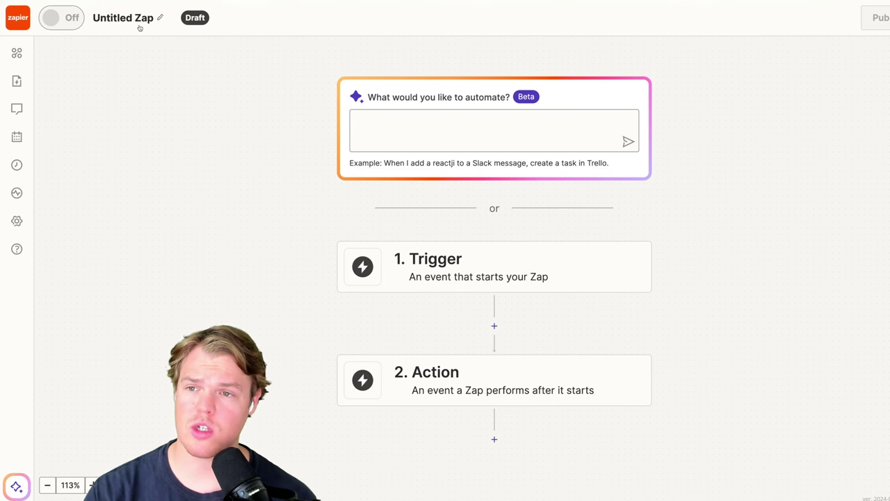
click(141, 20)
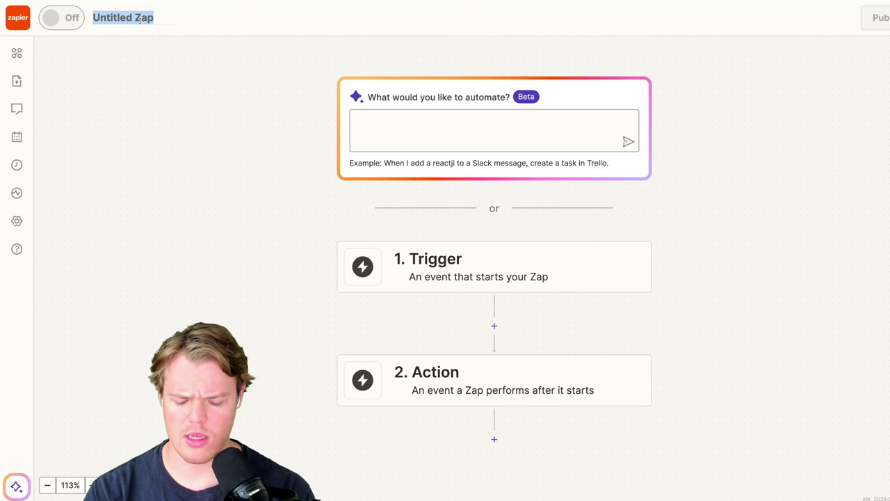
text(Vision AI)
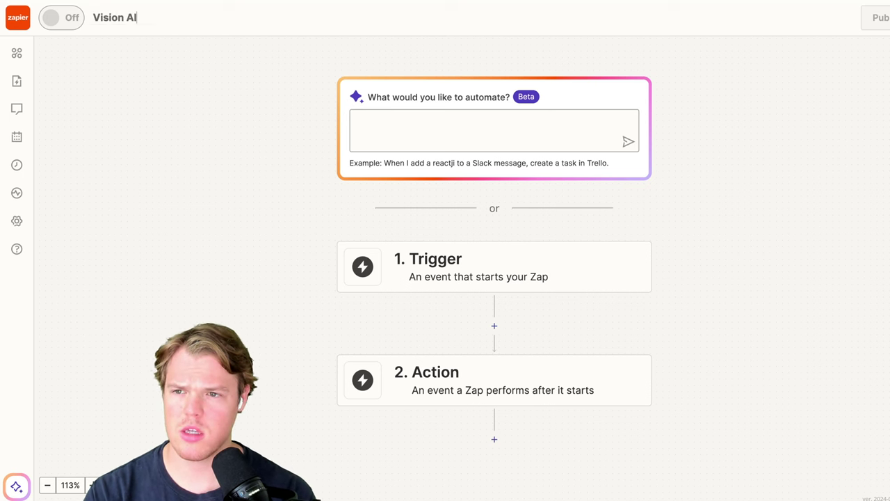
key(Return)
scroll(190, 185, up, 2)
scroll(176, 97, down, 2)
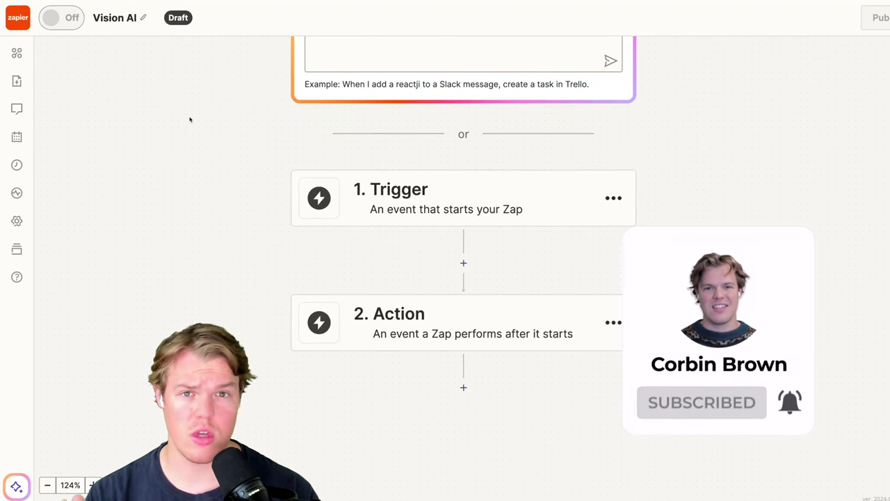
Set the trigger to Google Drive New File in Folder, watching the Test Data folder.
click(386, 192)
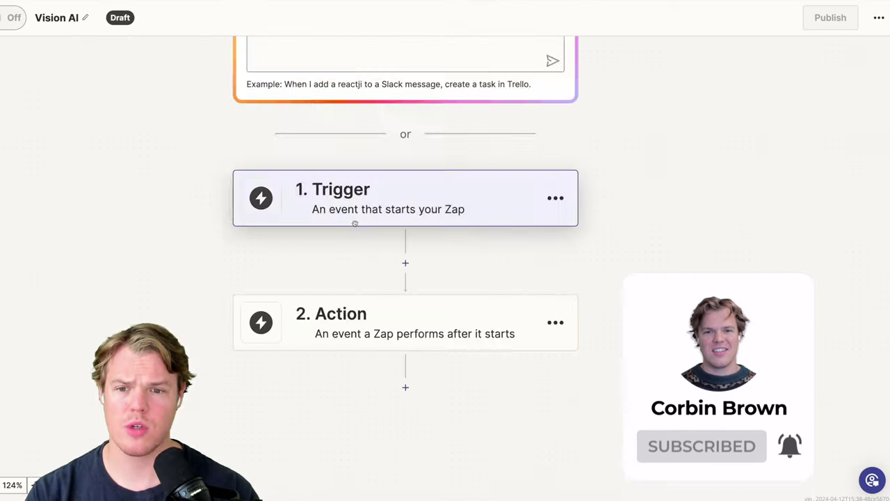
scroll(448, 252, down, 2)
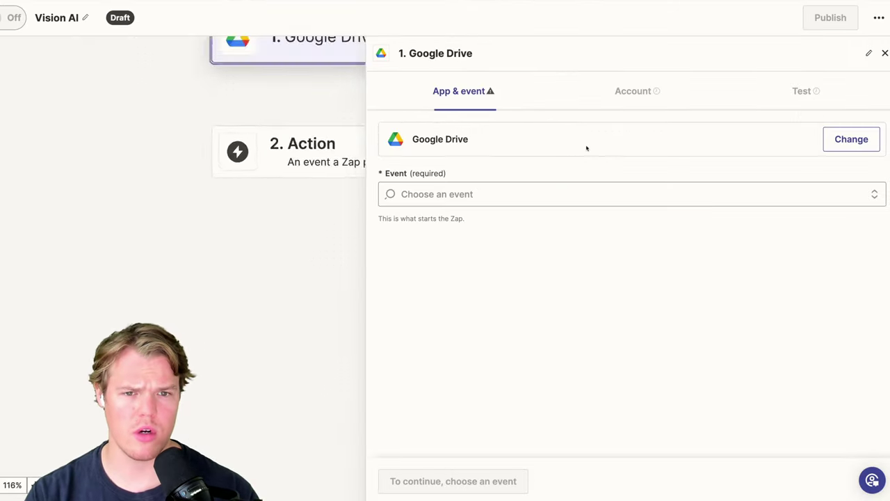
click(483, 194)
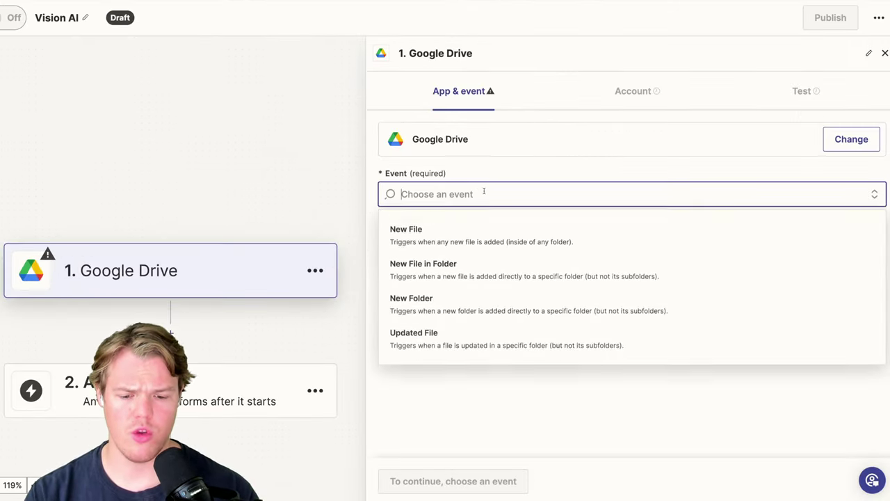
click(451, 276)
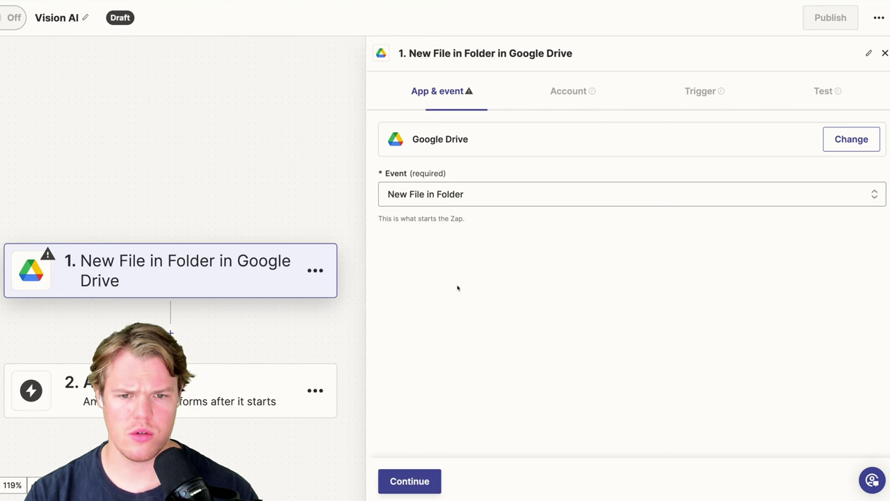
click(425, 476)
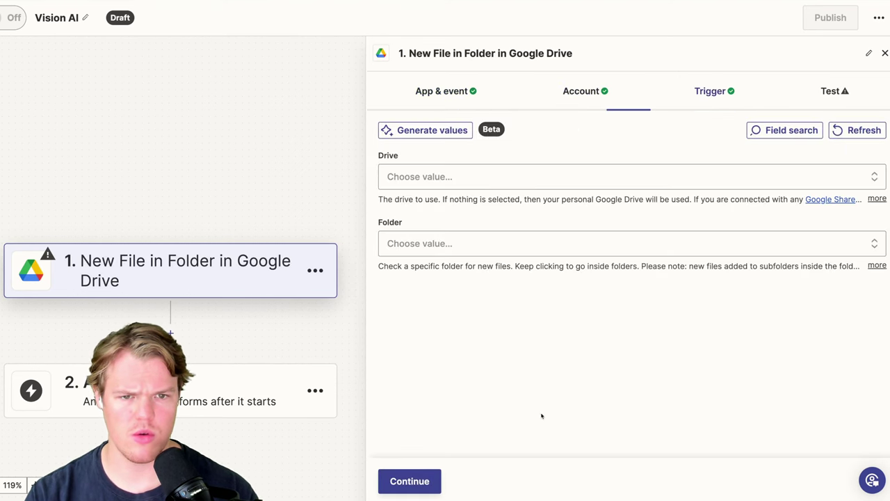
click(478, 243)
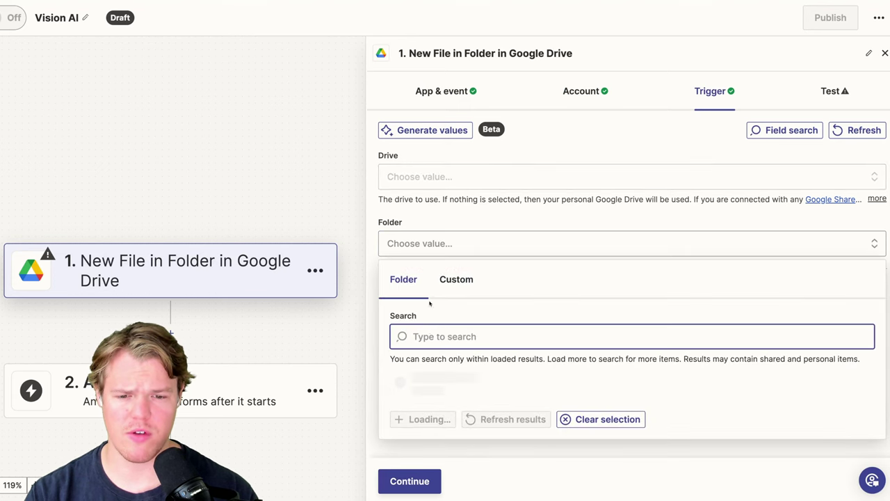
scroll(465, 408, down, 1)
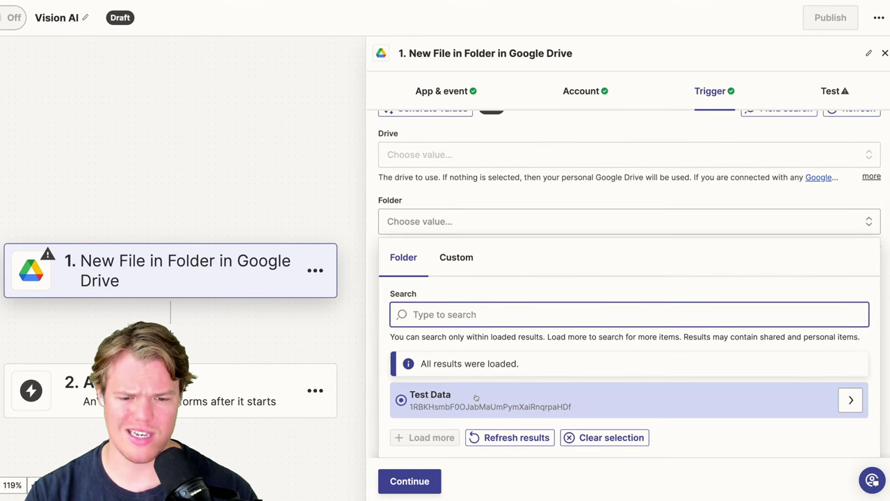
click(465, 403)
click(828, 93)
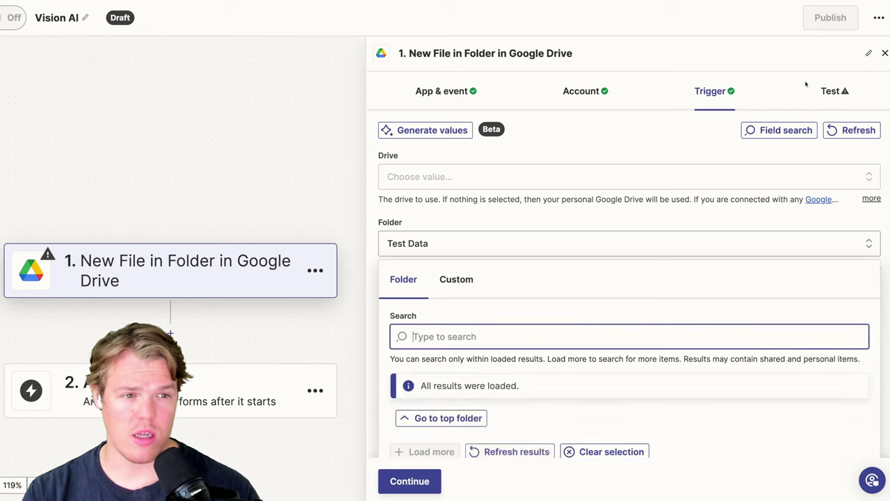
Test the Google Drive trigger to pull in recent files from the folder.
click(838, 91)
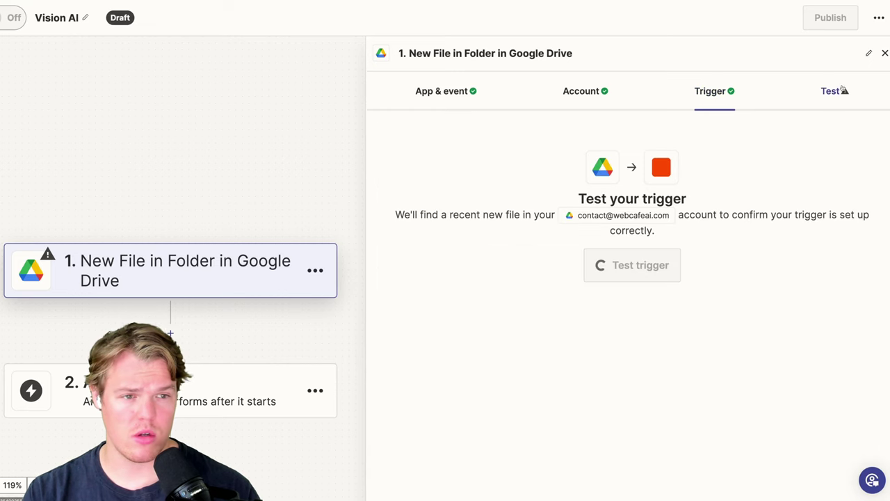
click(631, 274)
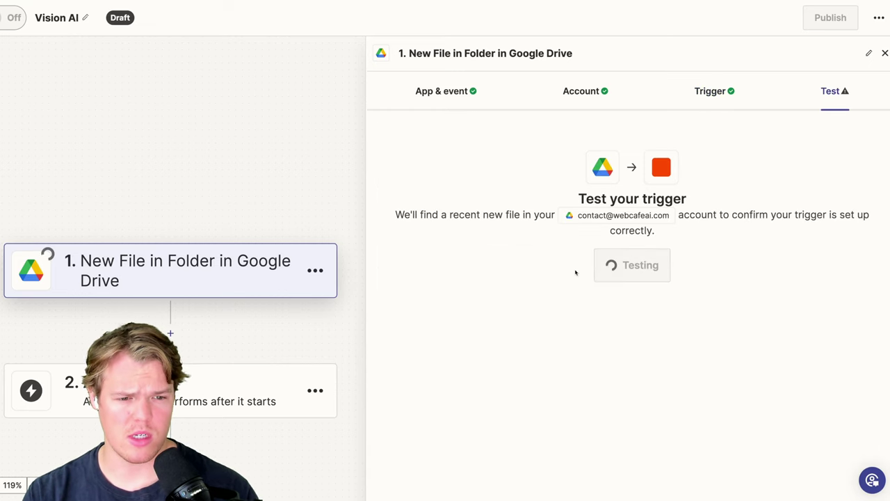
scroll(649, 298, down, 5)
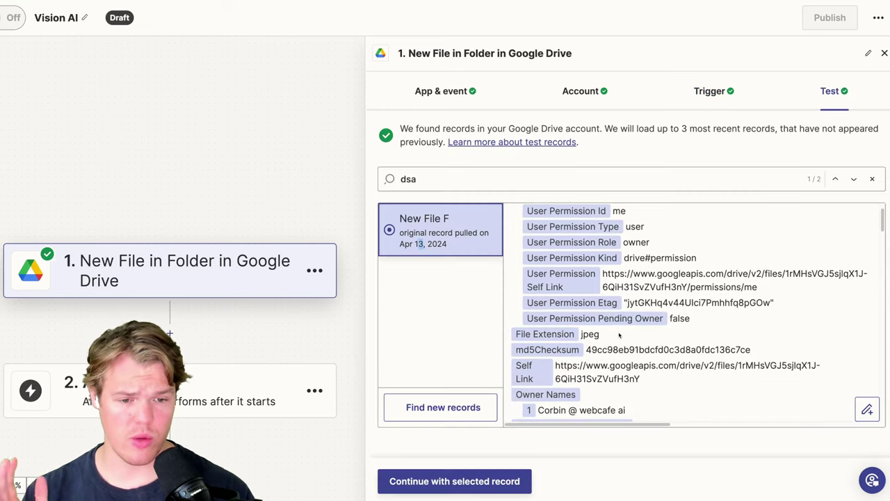
scroll(611, 335, down, 1)
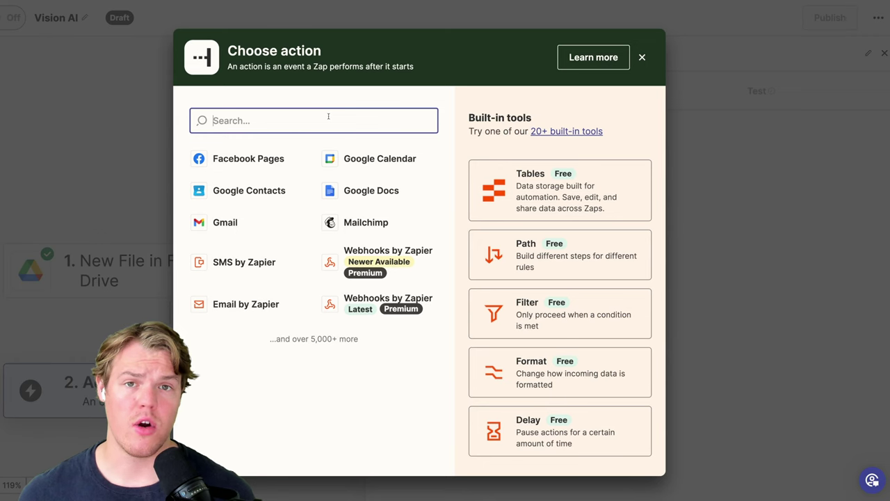
Add a ChatGPT action with the Analyze Image Content With Vision event.
text(cal)
key(BackSpace)
key(BackSpace)
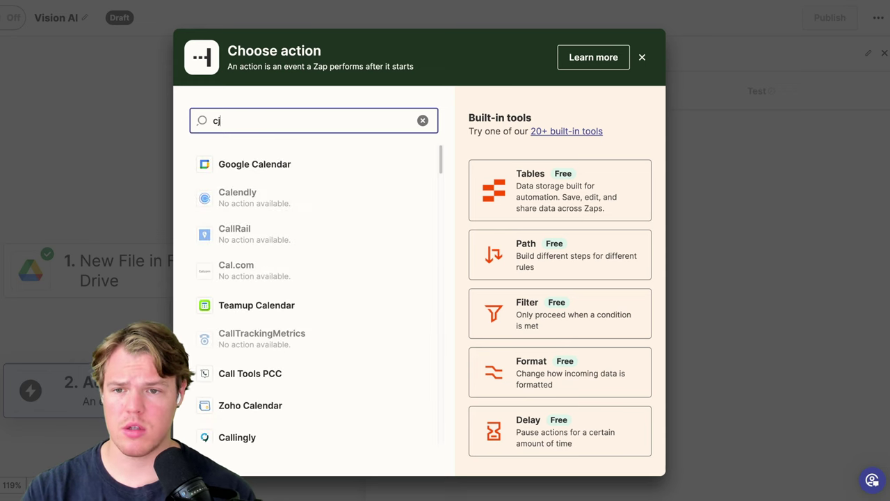
text(hatgpt)
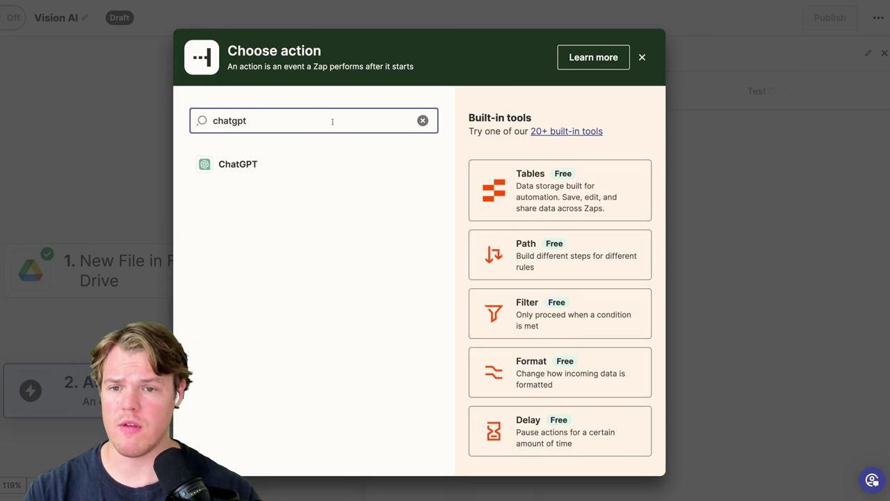
click(324, 165)
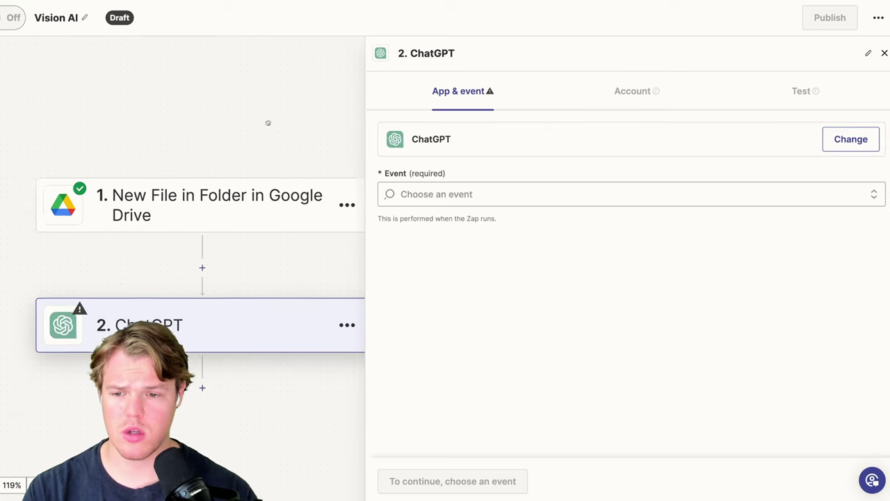
click(489, 194)
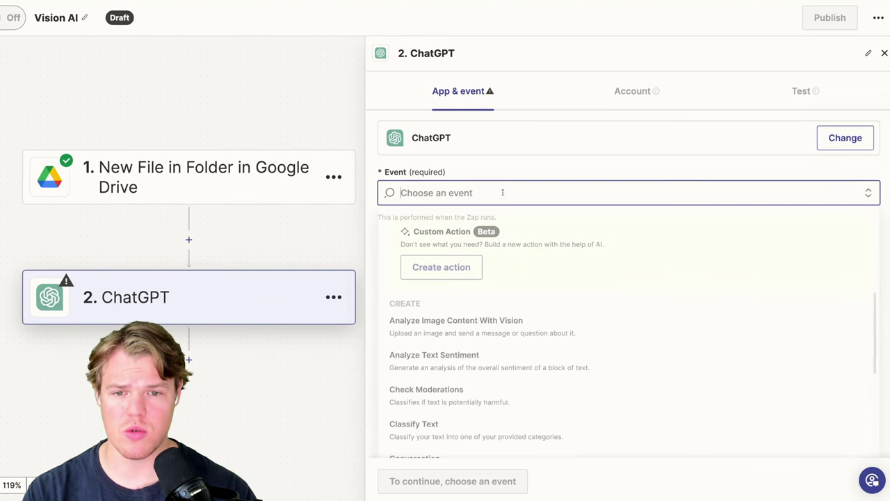
scroll(515, 247, down, 1)
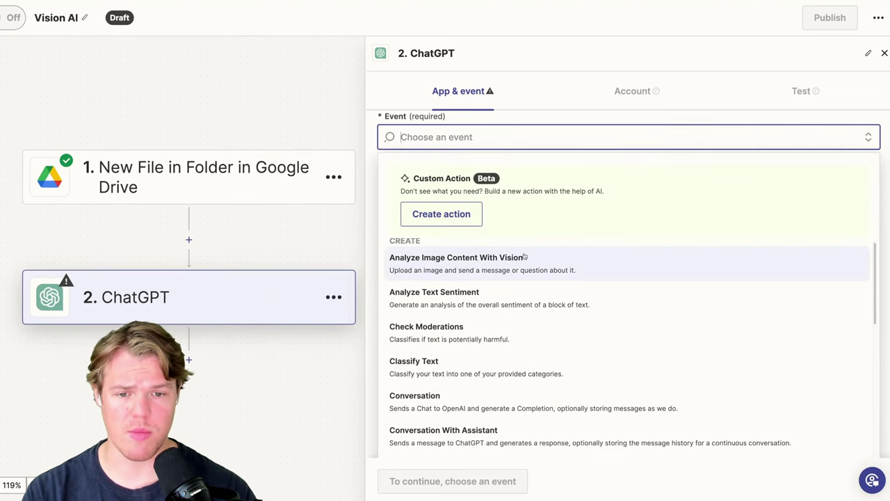
click(490, 267)
Send the Drive file to ChatGPT asking 'What is shown in this image.' with 250 max tokens, and test it.
click(835, 150)
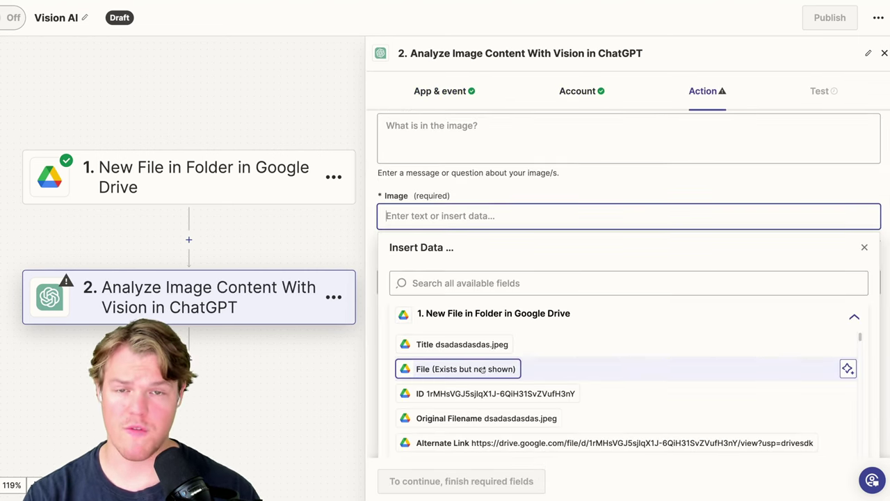
click(849, 368)
click(485, 186)
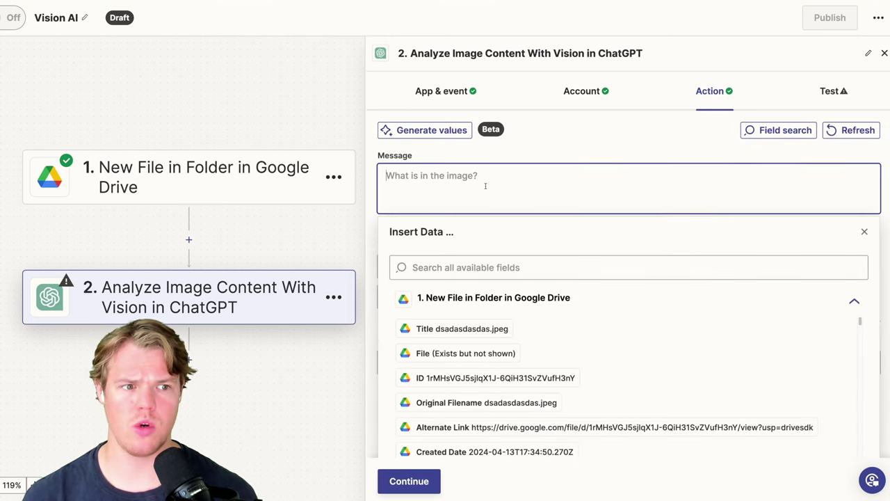
text(What is shown in this image.)
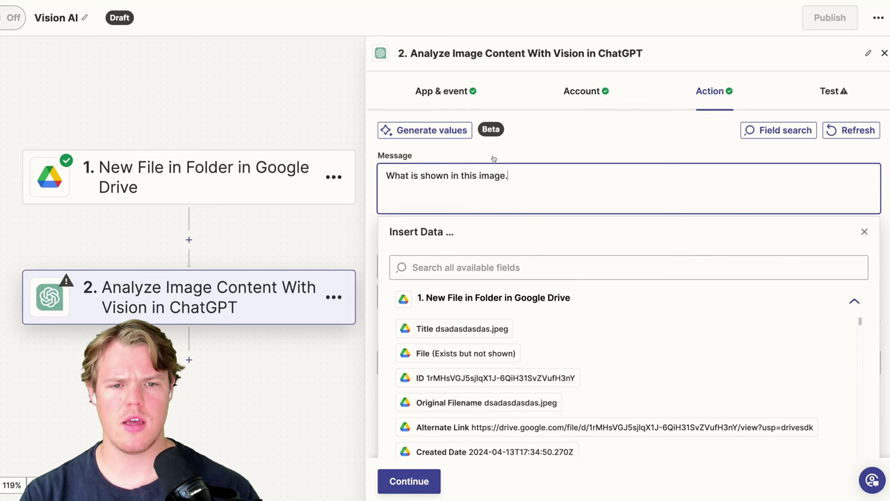
click(493, 159)
click(446, 365)
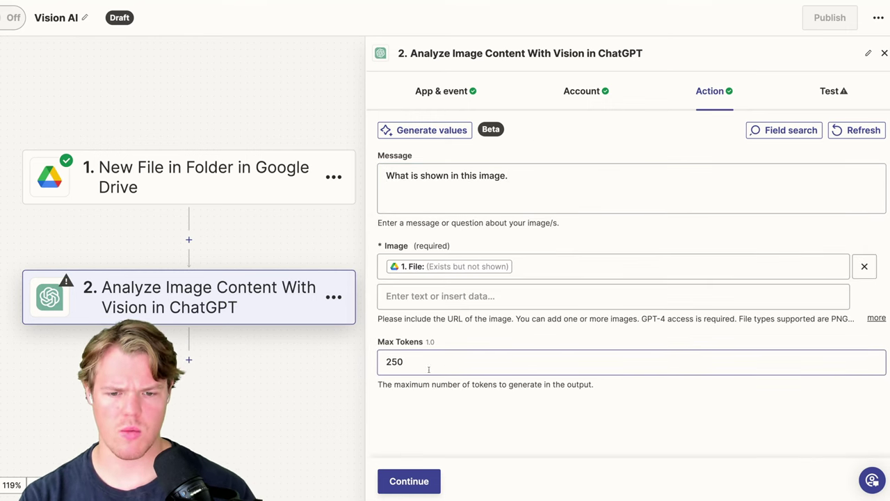
click(422, 485)
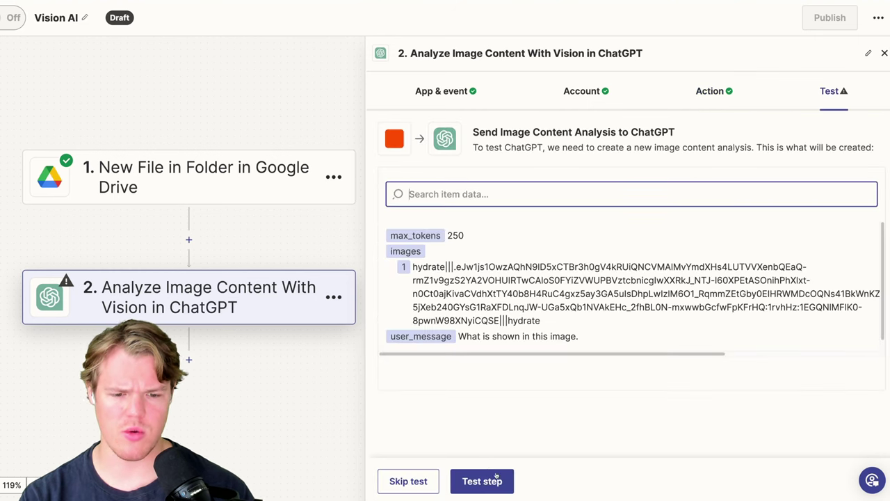
click(495, 479)
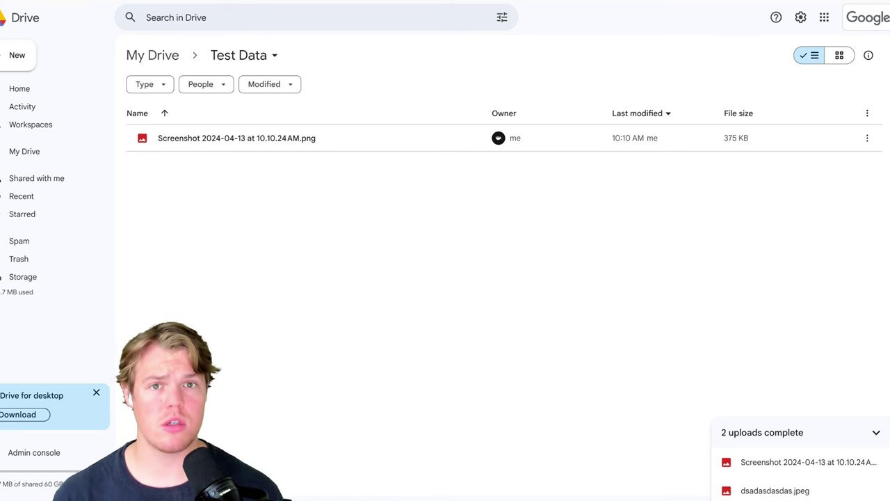
Preview the invoice image 'Screenshot 2024-04-13 at 10.10.24 AM.png' in the Test Data folder.
double_click(272, 142)
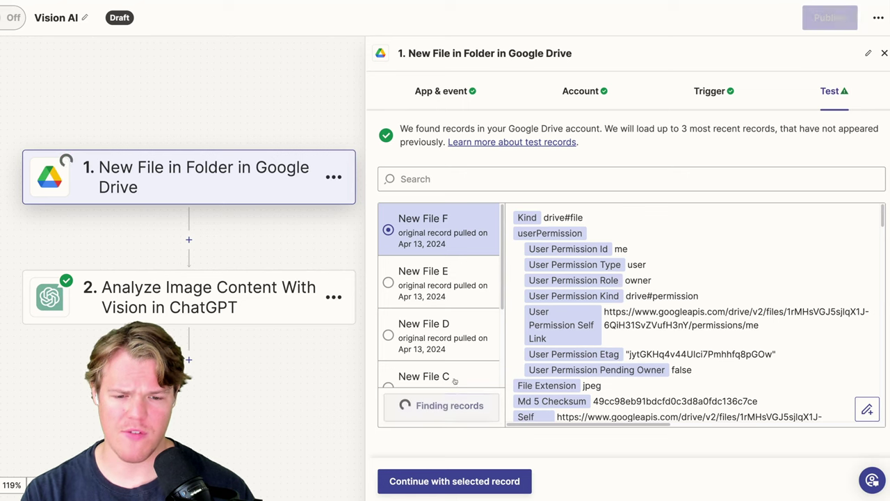
Search the trigger records for 'scre' and continue with the PNG screenshot record, New File J.
scroll(463, 302, down, 3)
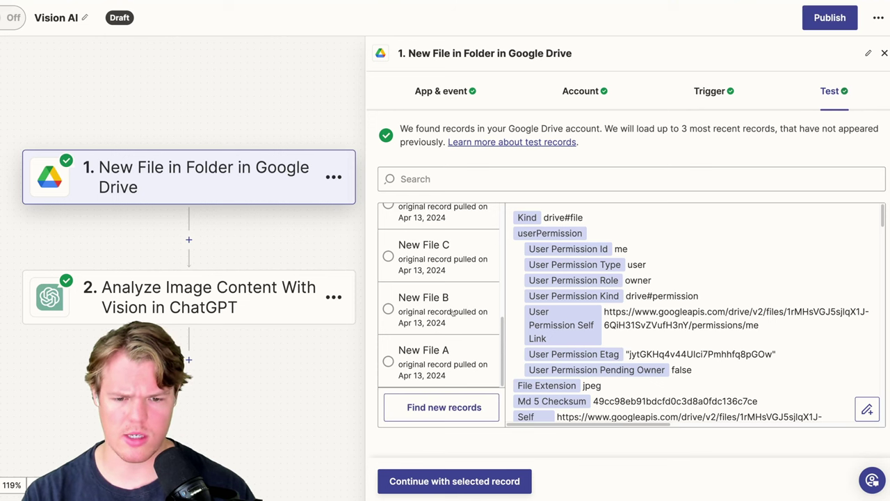
click(468, 182)
text(scr)
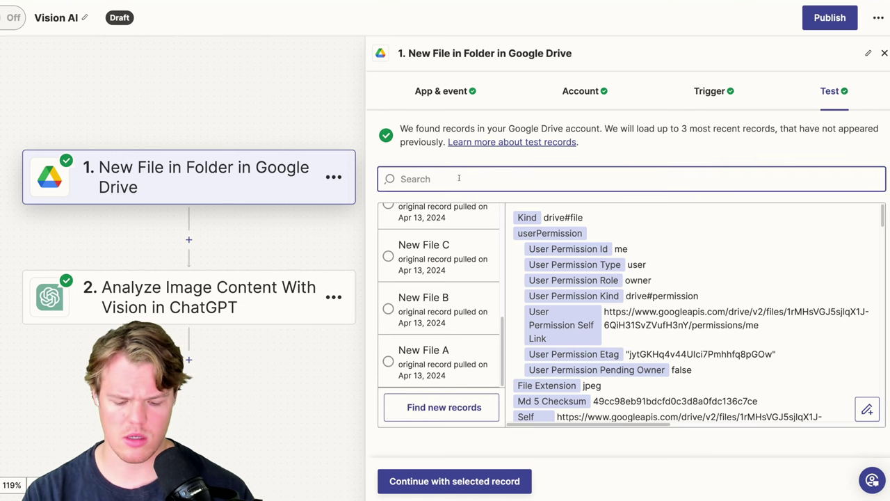
text(e)
key(BackSpace)
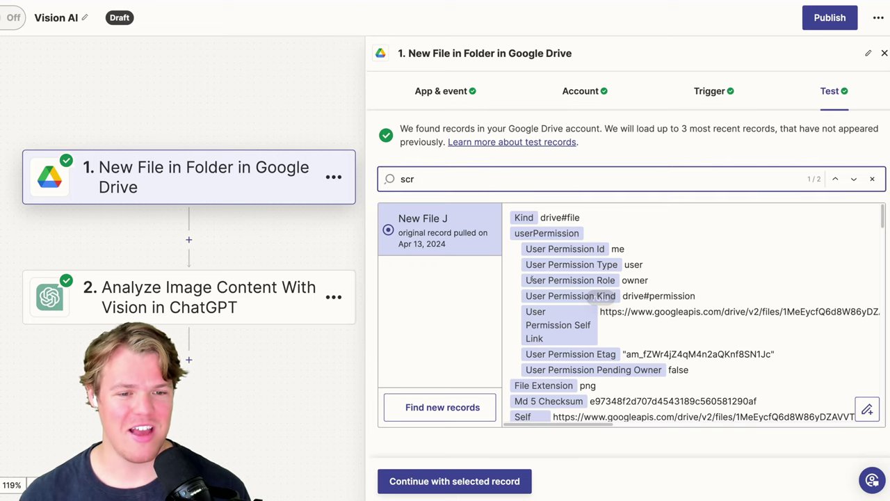
scroll(597, 282, down, 1)
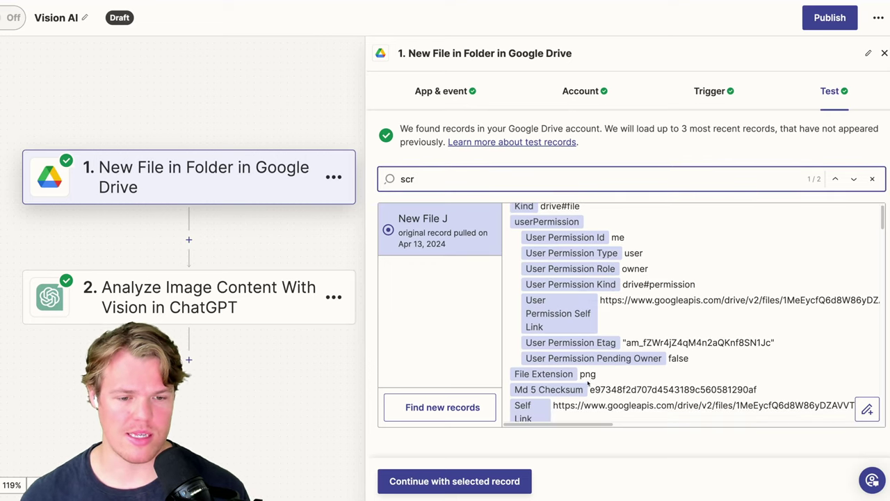
scroll(588, 382, down, 5)
click(462, 481)
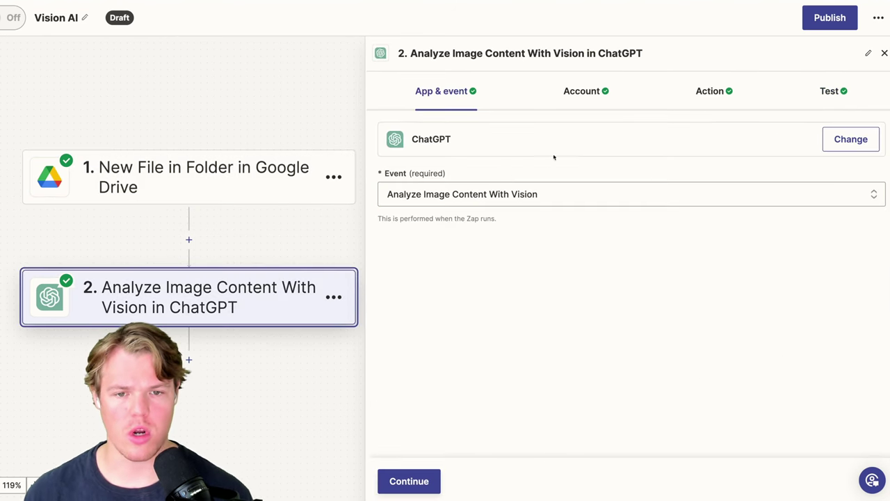
Review the ChatGPT step's connected account, message prompt and mapped image file.
click(590, 100)
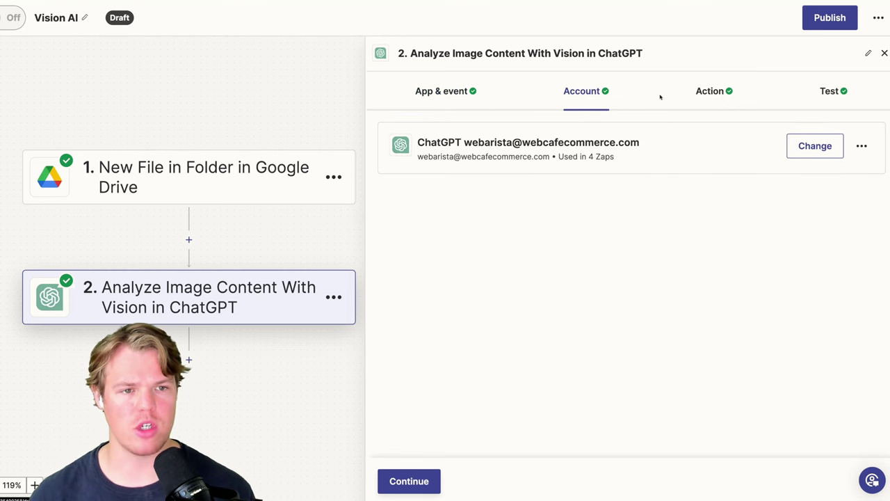
click(713, 92)
click(602, 199)
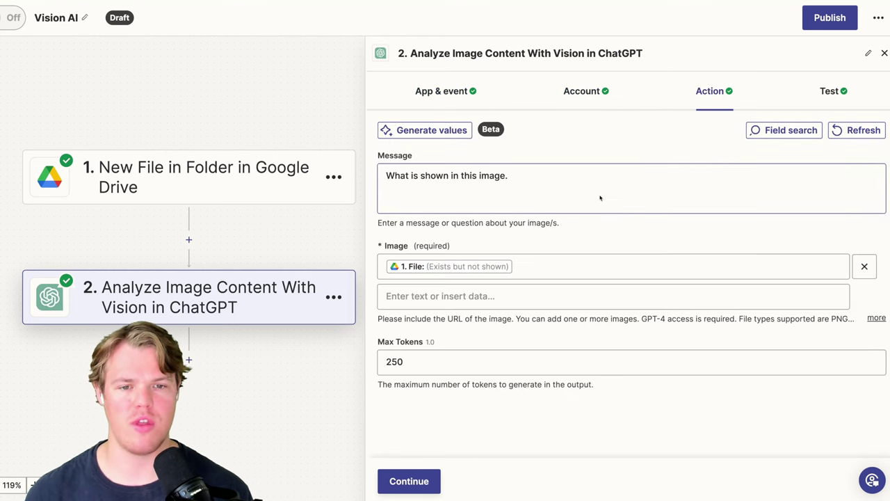
click(585, 152)
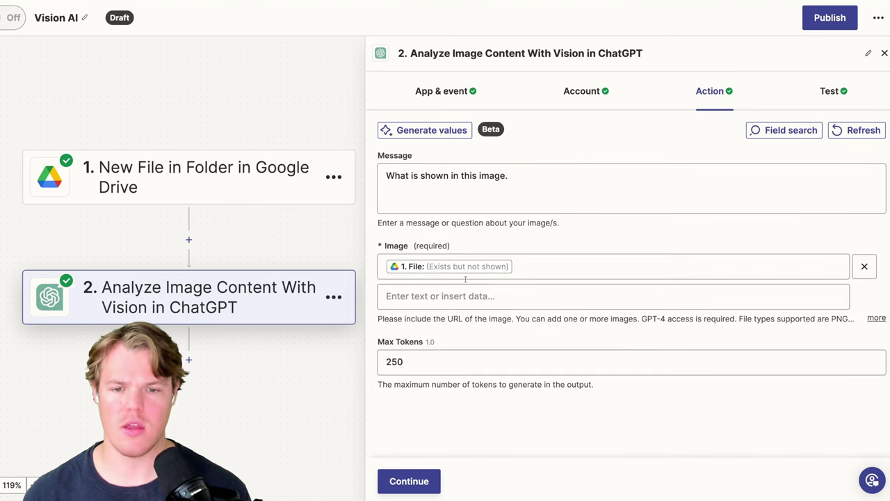
click(519, 291)
click(576, 245)
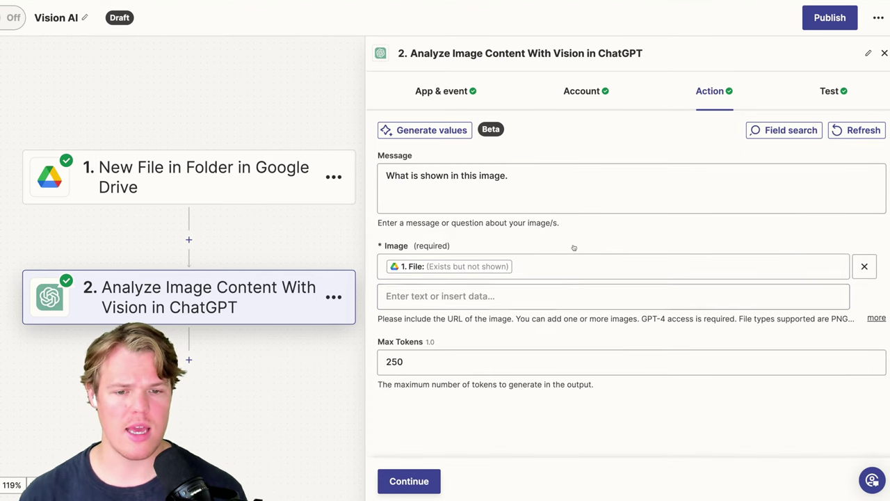
Expand the Image field's help text to show all supported file types.
click(565, 302)
key(Tab)
key(Return)
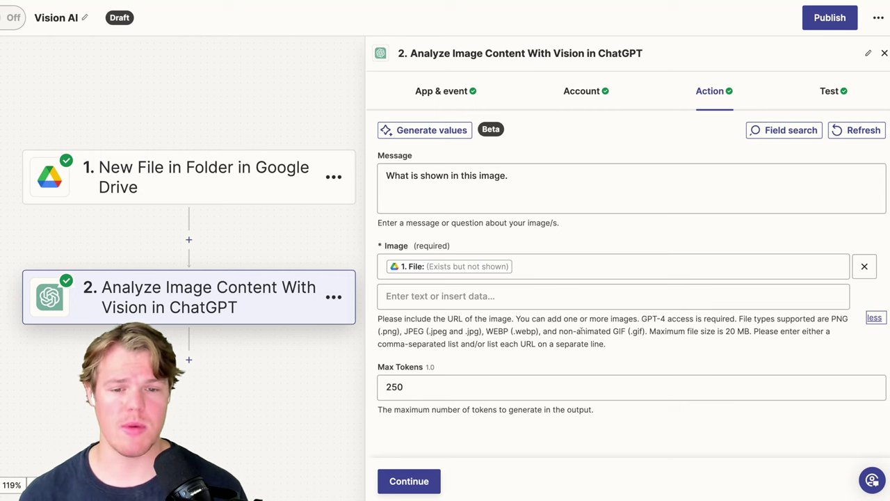
click(521, 180)
Change the ChatGPT message to 'What is the balance due and who is it billed to'.
triple_click(506, 178)
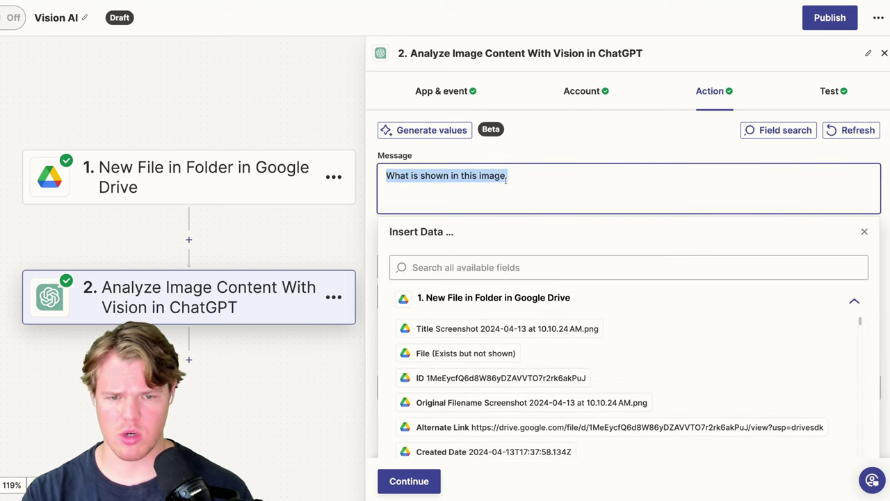
text(What is the balance due and )
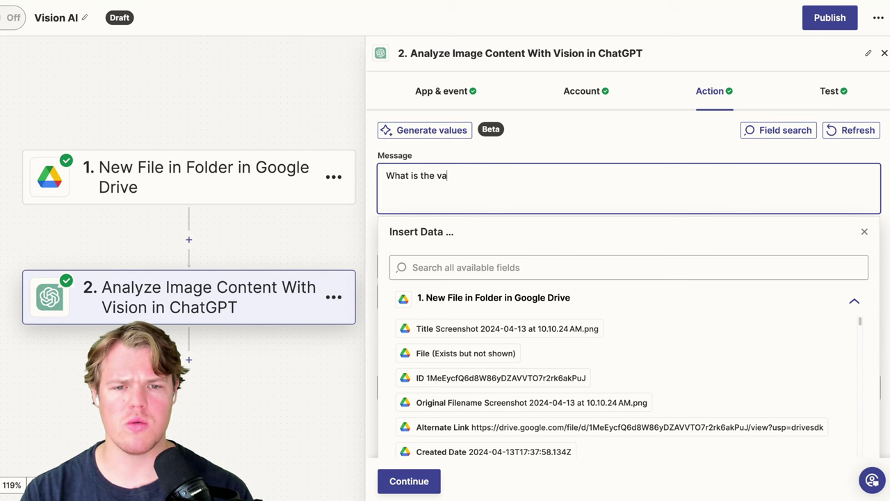
text(who is i t)
key(BackSpace)
key(BackSpace)
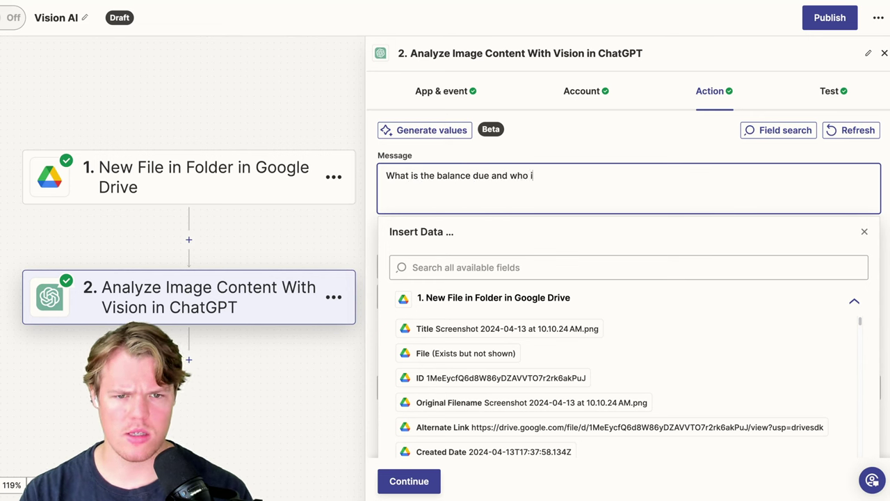
text(is i tba)
key(BackSpace)
key(BackSpace)
key(BackSpace)
key(BackSpace)
text(t billed to)
click(437, 457)
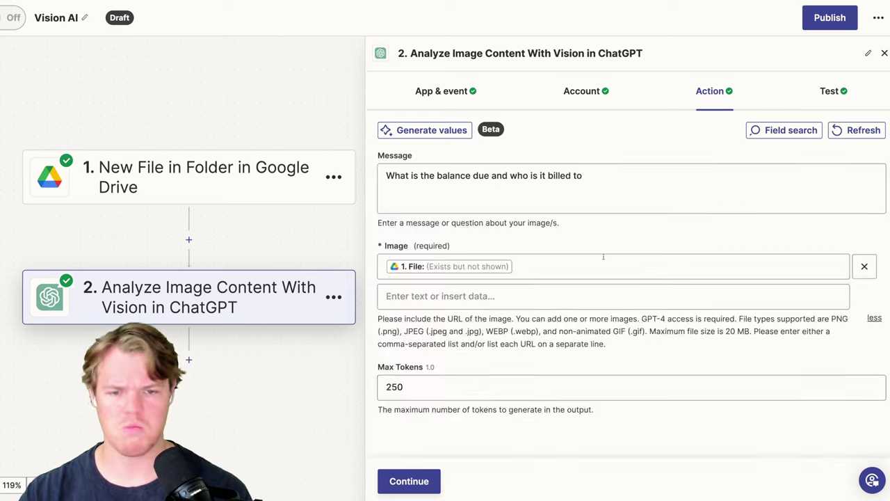
Retest the ChatGPT step and compare its $2,844.80 answer with the invoice image.
click(421, 483)
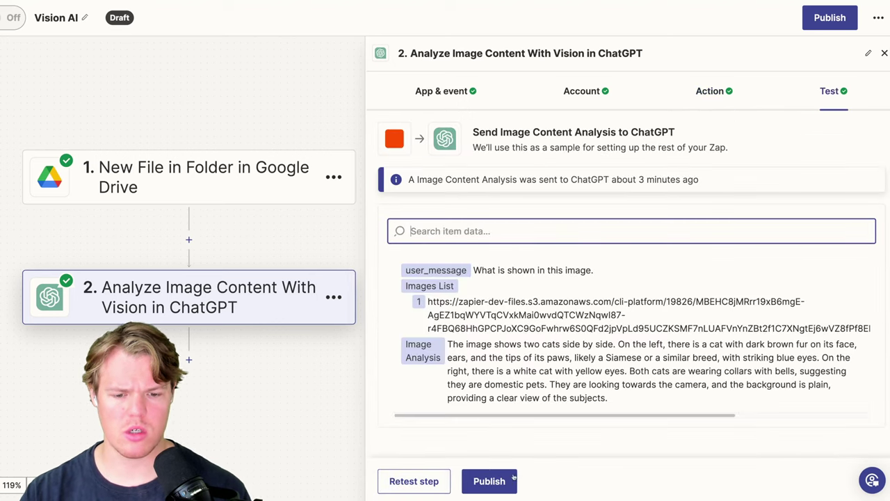
click(437, 485)
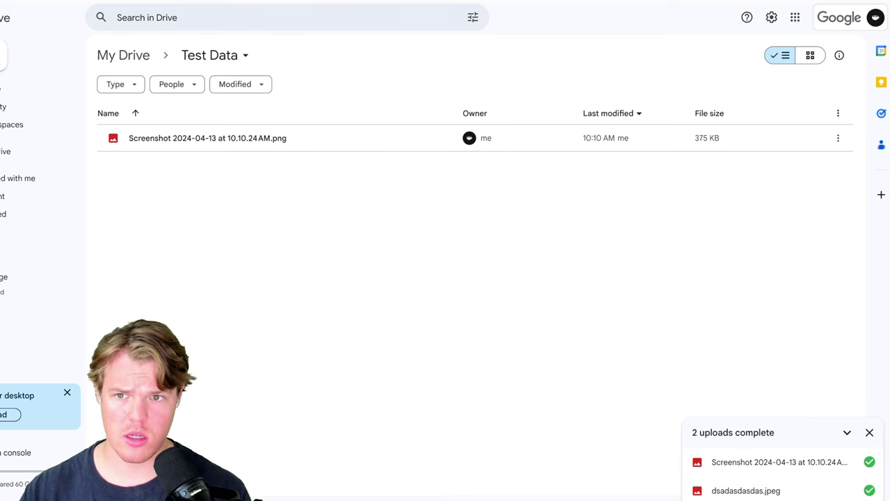
double_click(204, 140)
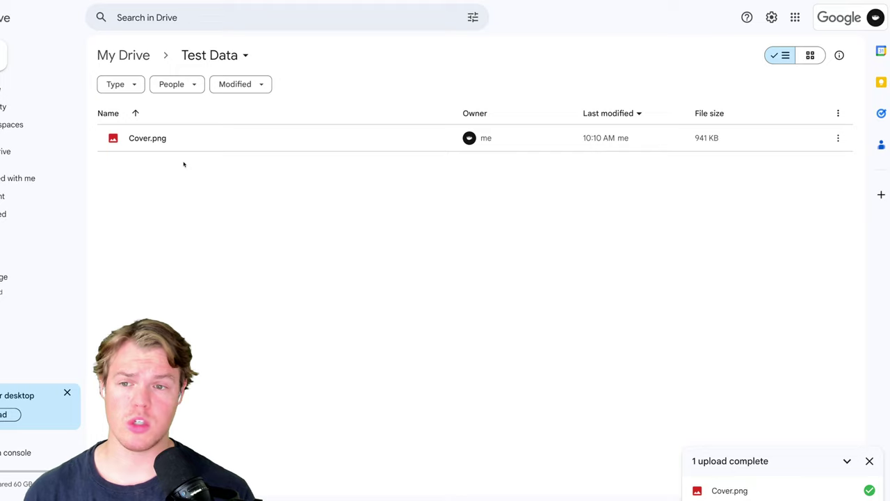
Preview the Cover.png cover letter in the Test Data folder.
double_click(187, 138)
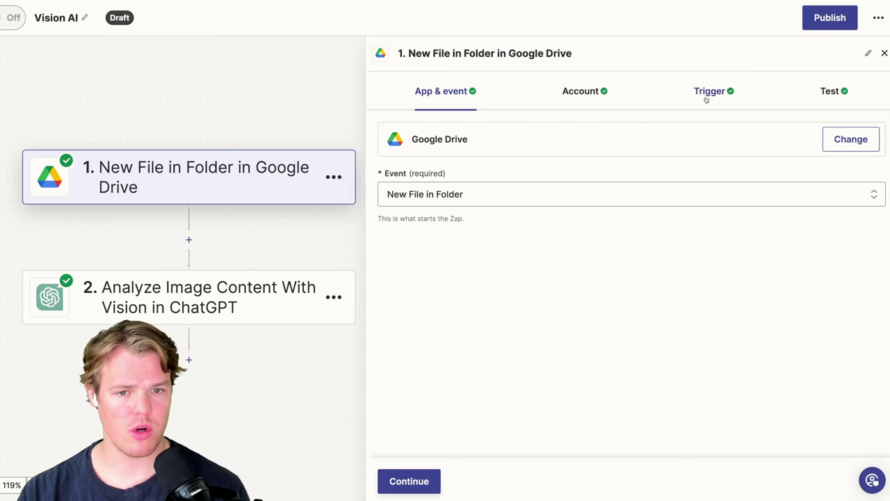
click(706, 98)
Fetch new trigger records and use the Cover.png file, found by searching 'cover', as sample.
click(581, 91)
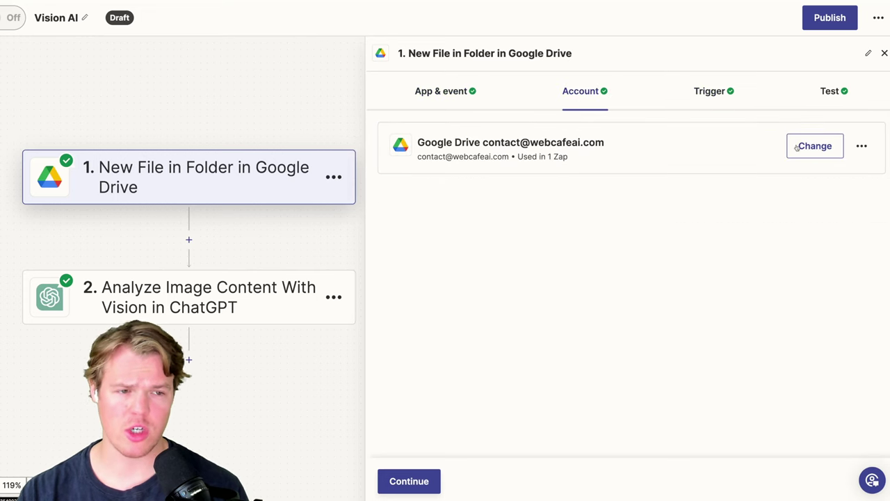
click(830, 91)
click(450, 412)
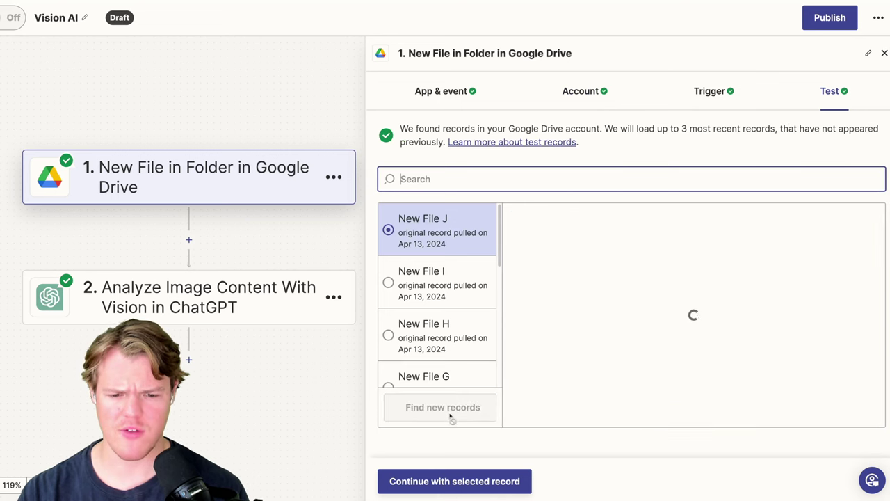
click(450, 409)
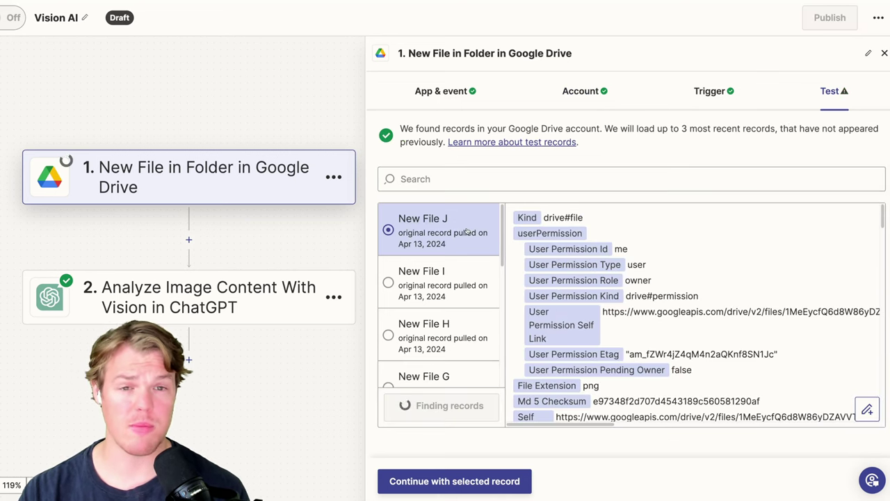
click(451, 173)
text(cover)
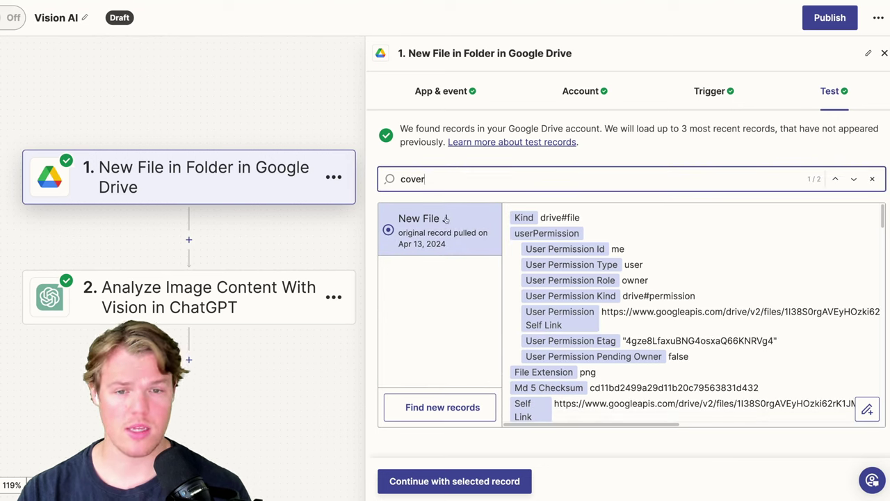
click(472, 482)
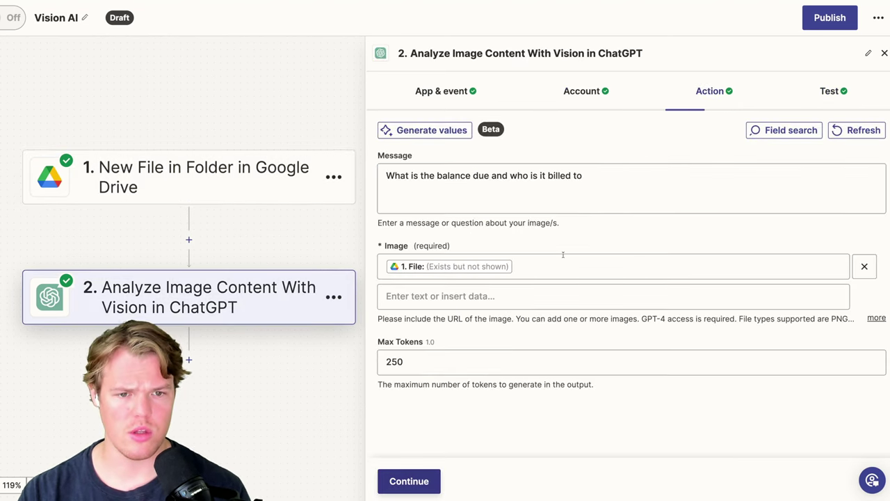
Change the message to 'What is the persons name and completion rate' and retest.
click(564, 192)
key(ctrl+a)
key(BackSpace)
text(Wha)
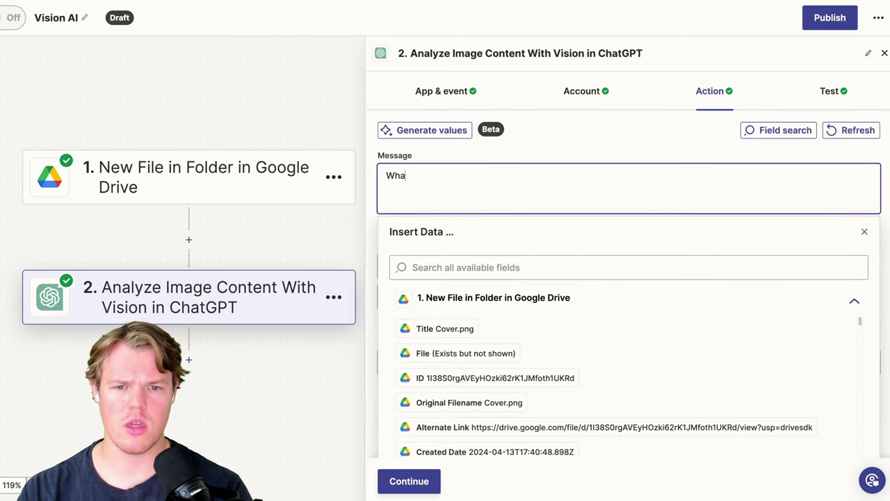
text(t is the person)
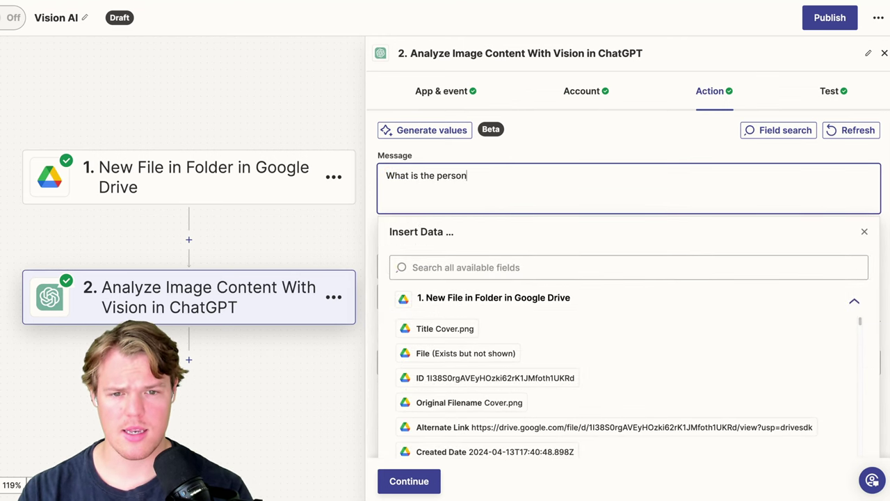
text(s name and comple)
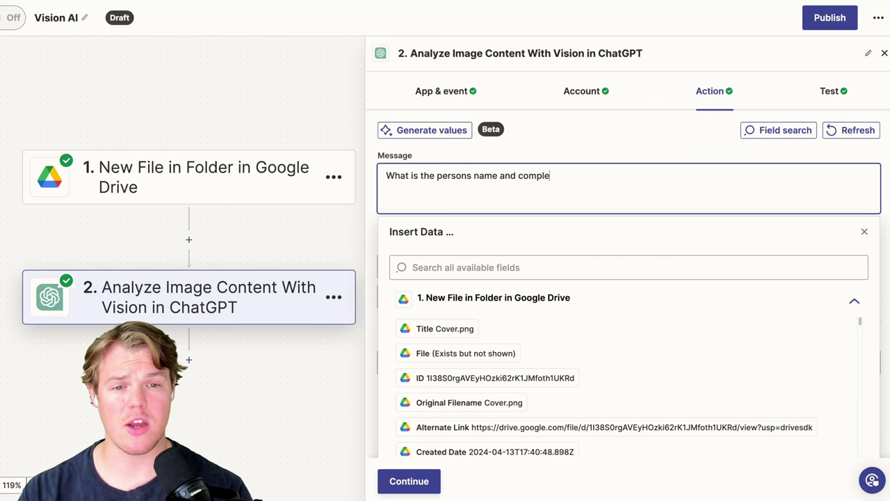
text(tion rate)
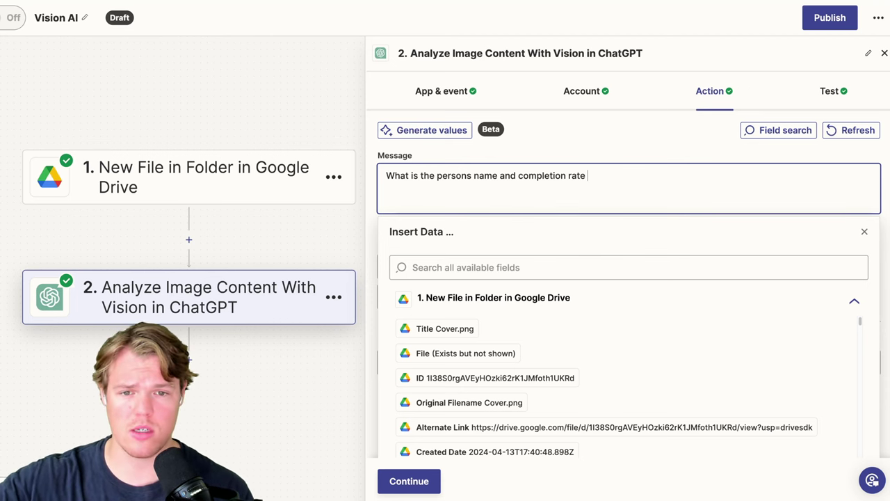
click(626, 149)
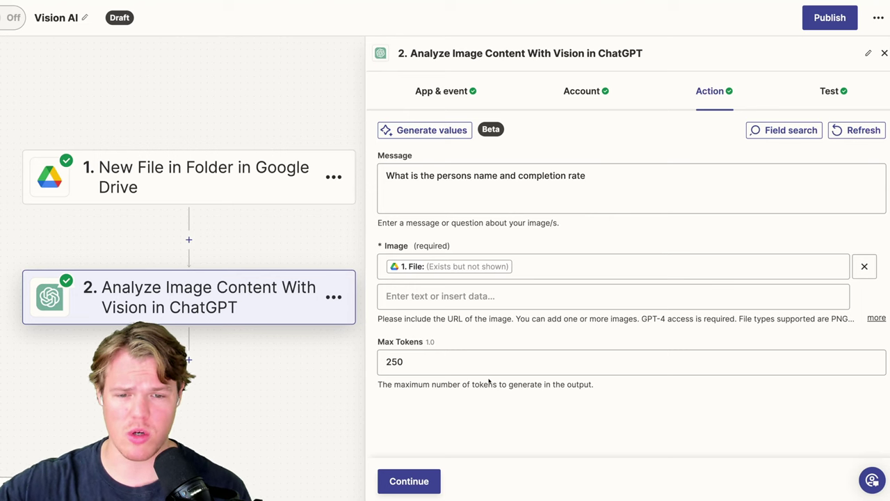
click(409, 480)
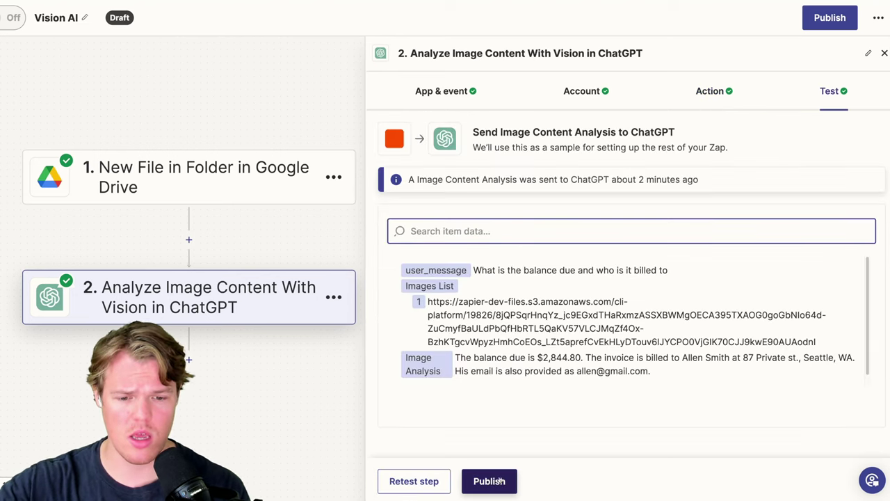
click(414, 480)
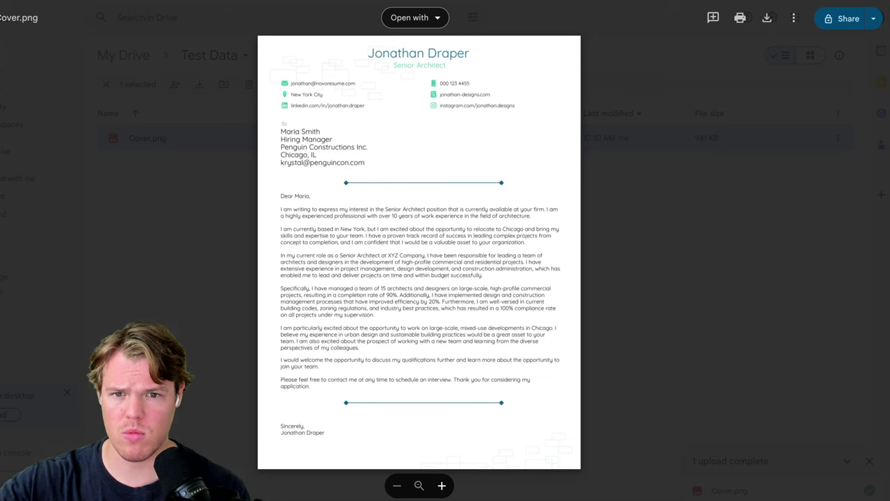